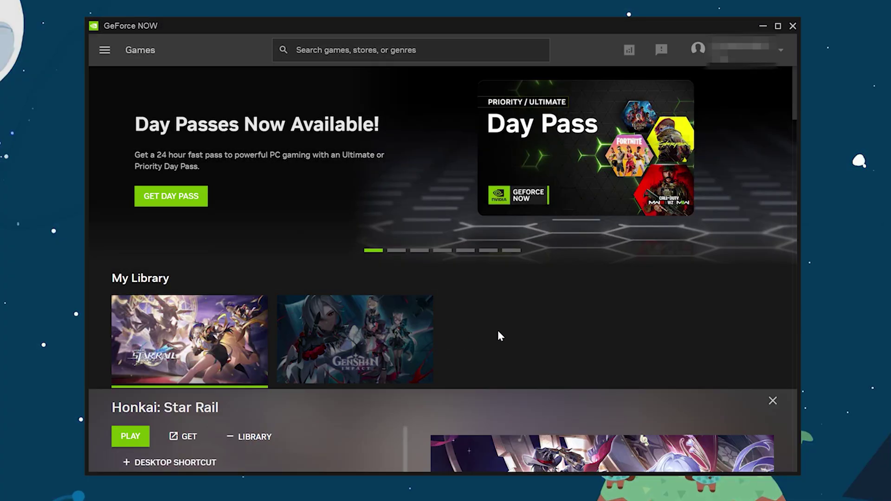
- Select Honkai: Star Rail in the library and start its cloud play session
key(Right)
click(230, 330)
drag(795, 107, 796, 137)
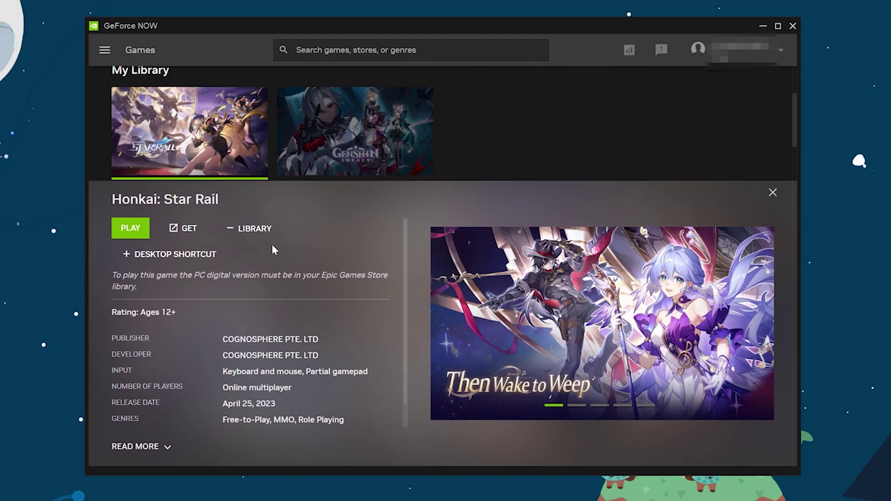
click(130, 229)
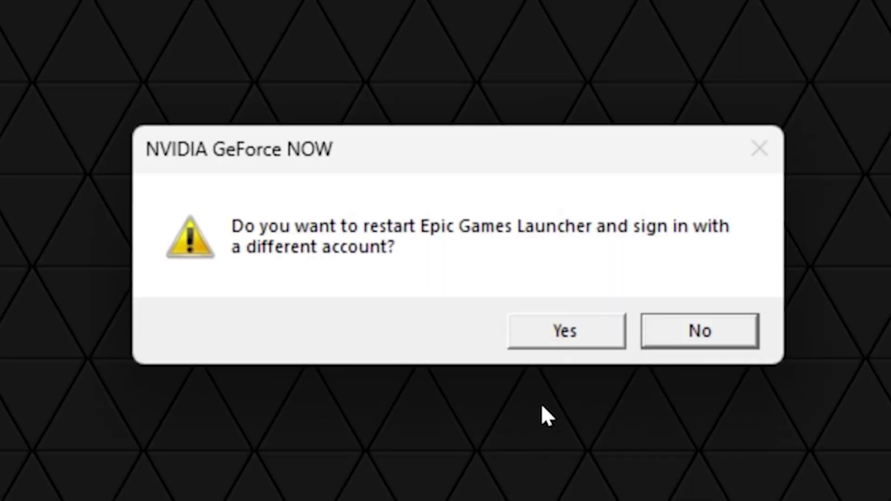
- Restart Epic Games Launcher with another account and sign in using email and password
click(566, 331)
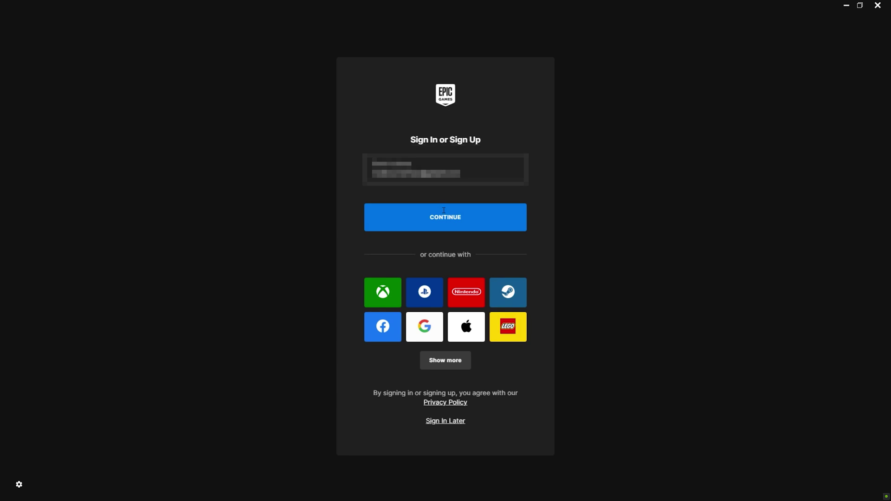
click(455, 224)
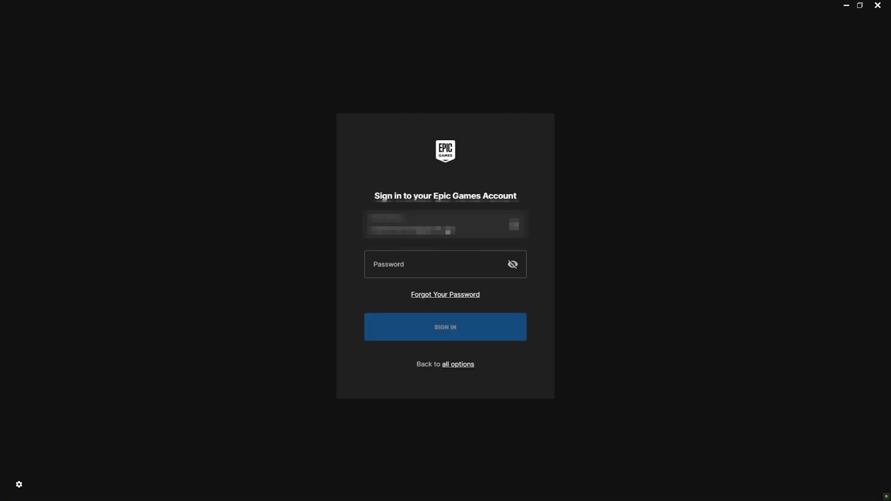
click(430, 263)
text(•)
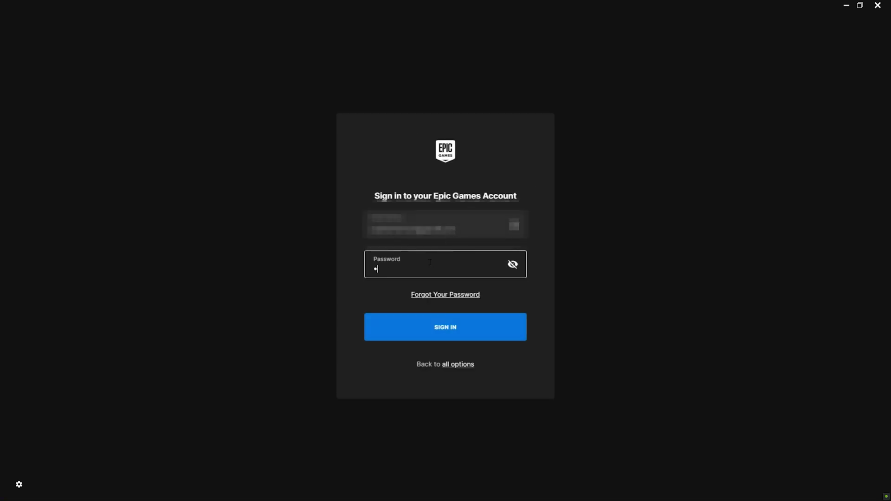
text(••••)
key(Return)
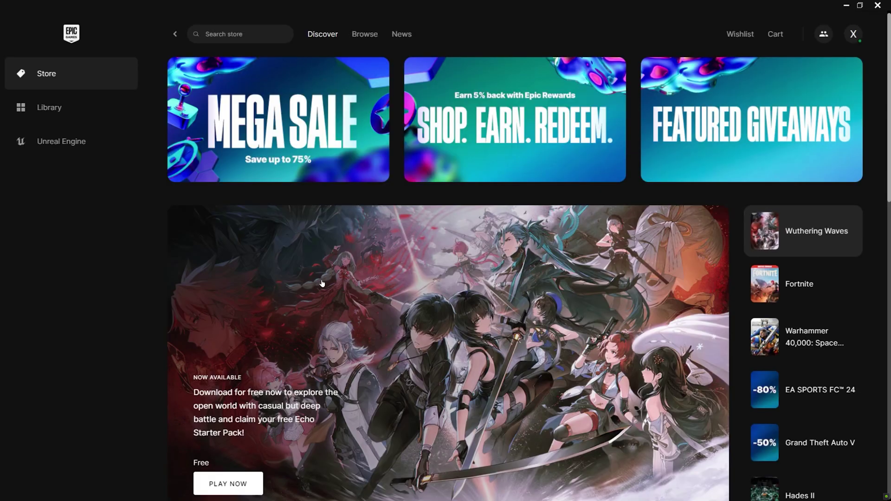
- Search the store for 'wuthering waves', open it in the library and begin installing
click(240, 33)
text(wuther)
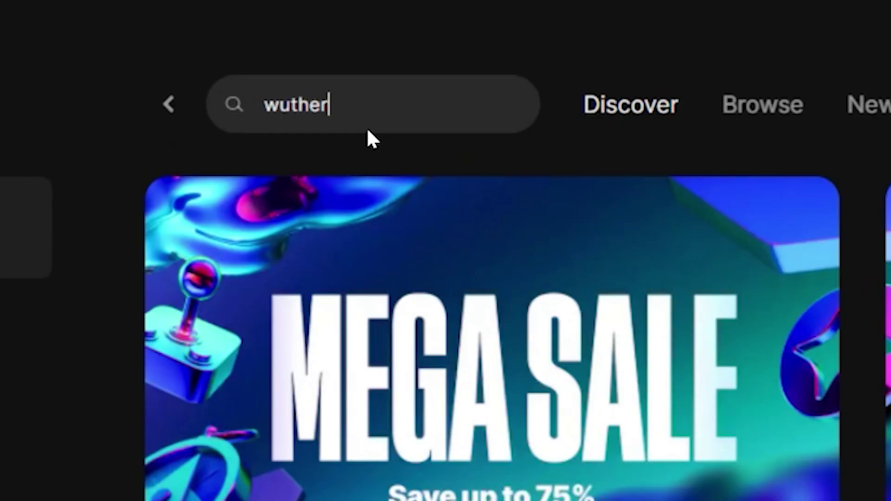
text(ing waves)
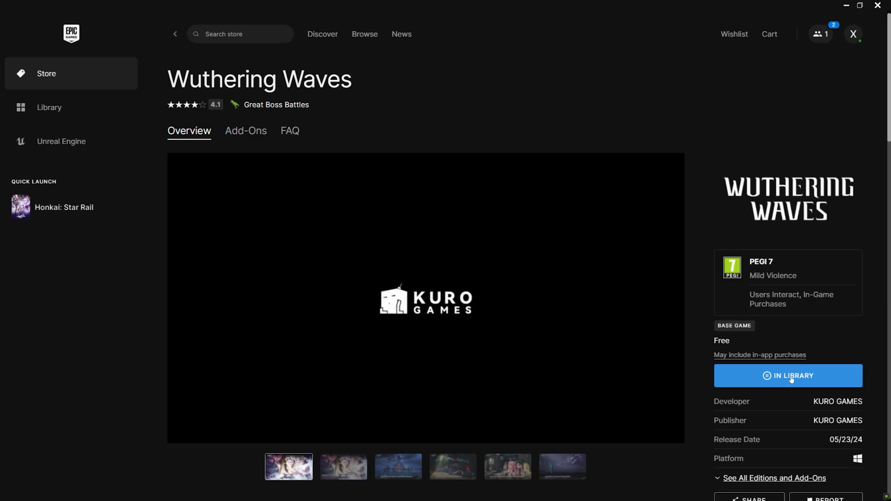
click(791, 378)
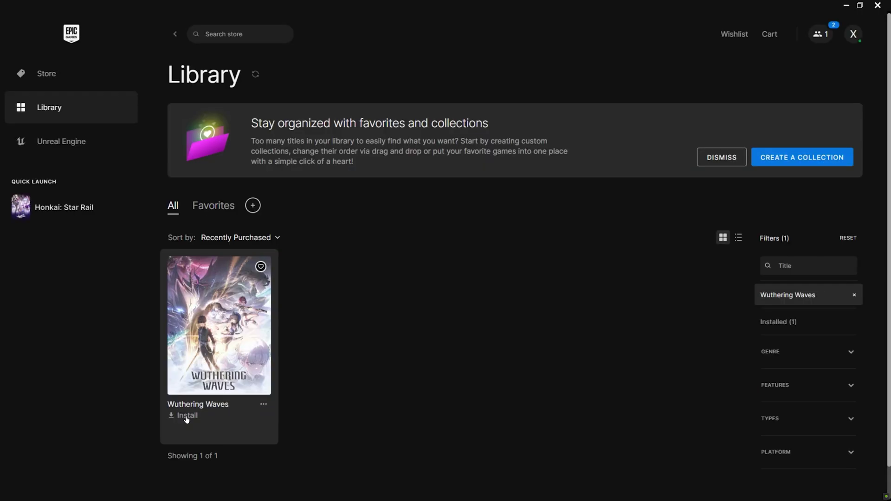
click(341, 369)
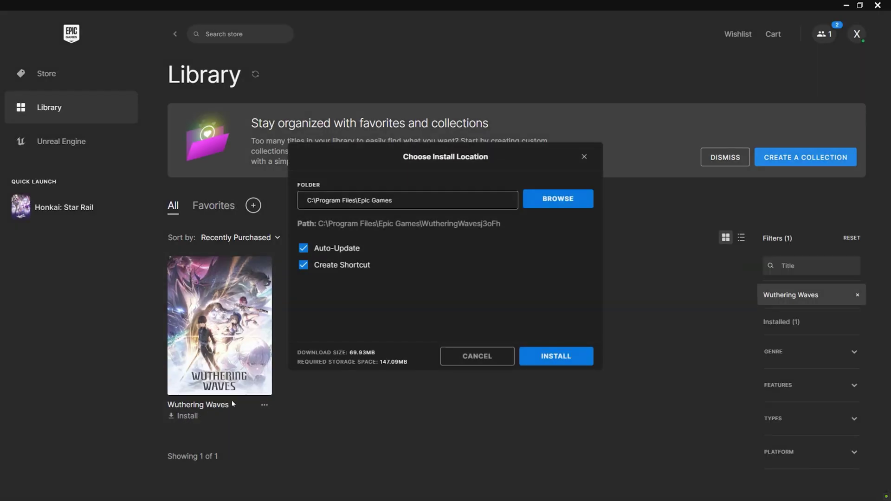
- Install Wuthering Waves to the default C:\Program Files\Epic Games folder
click(557, 356)
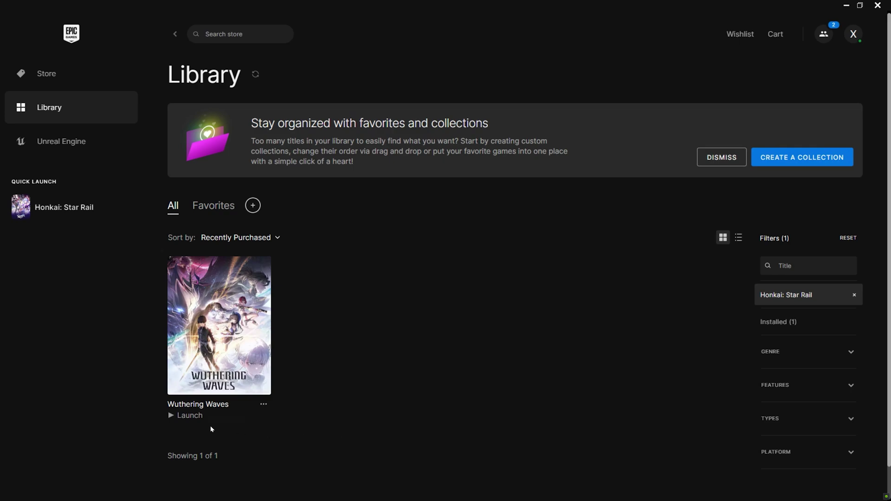
- Launch Wuthering Waves from the library and let it load to 100% into gameplay
click(186, 417)
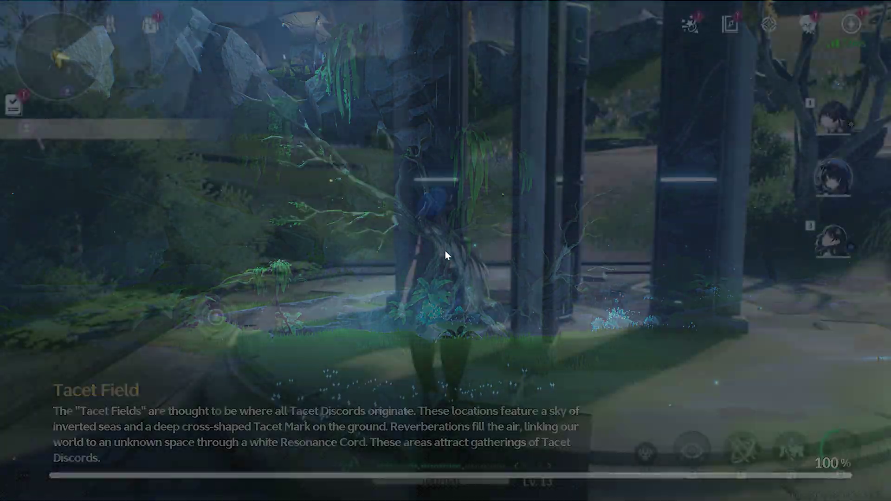
- Run toward the theater marker, using the E skill and a jumping plunge attack
key(w)
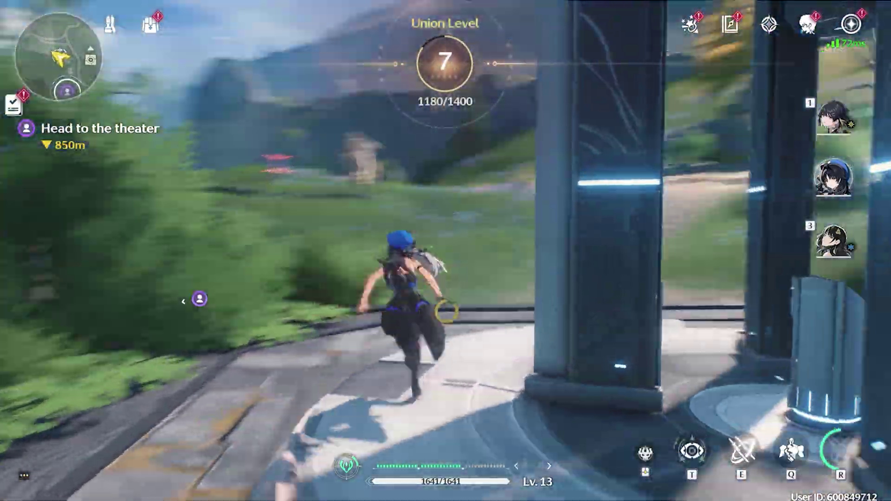
key(e)
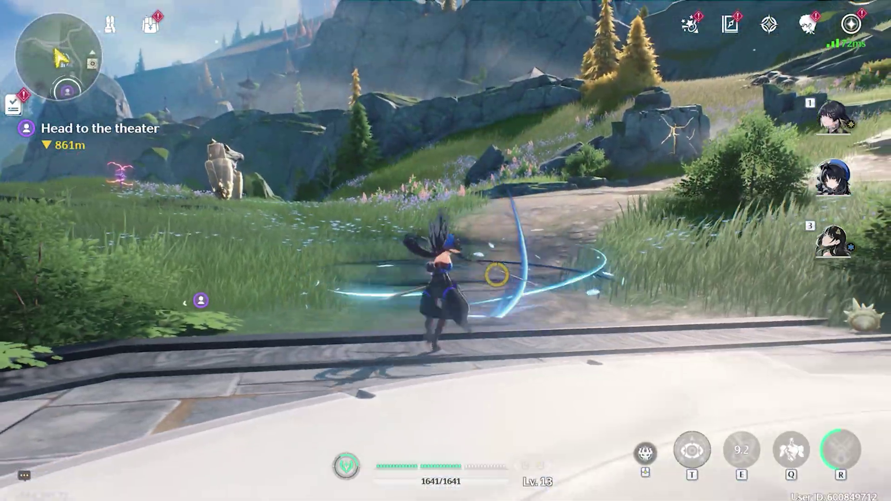
key(w)
key(space)
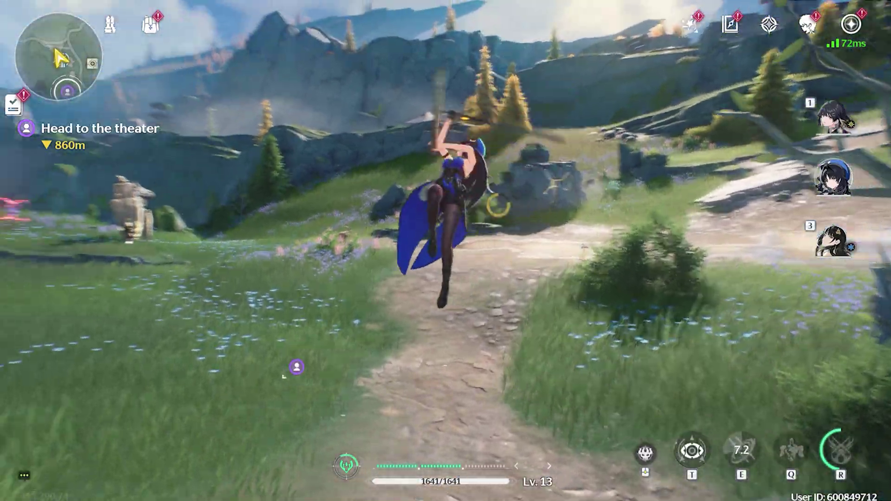
click(445, 251)
- Fight the Lv. 10 enemy by the river with repeated attacks and a dodge
key(w)
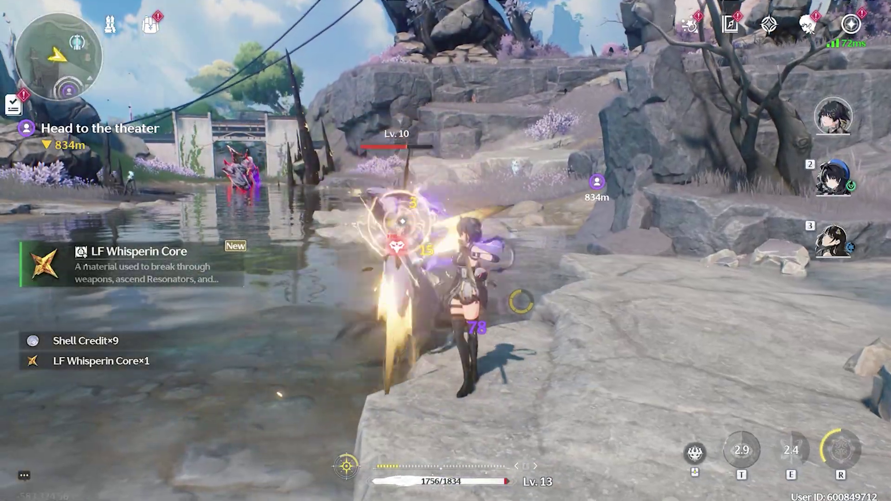
click(446, 251)
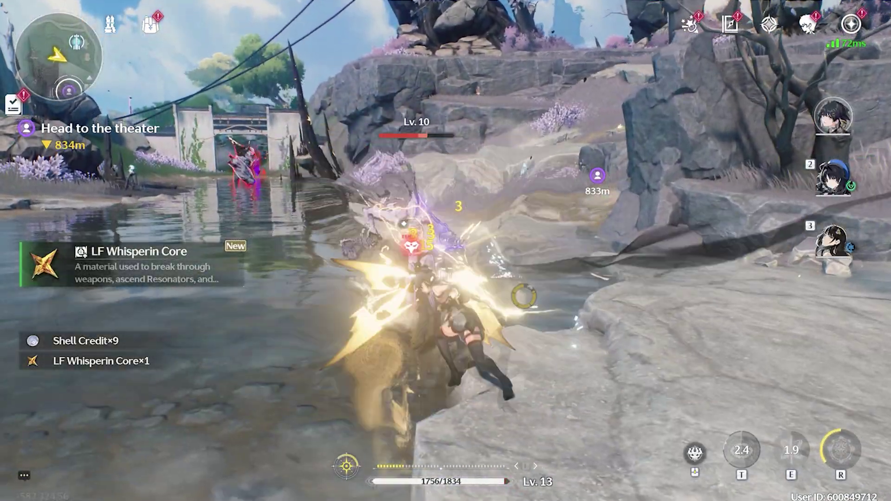
key(shift)
click(446, 251)
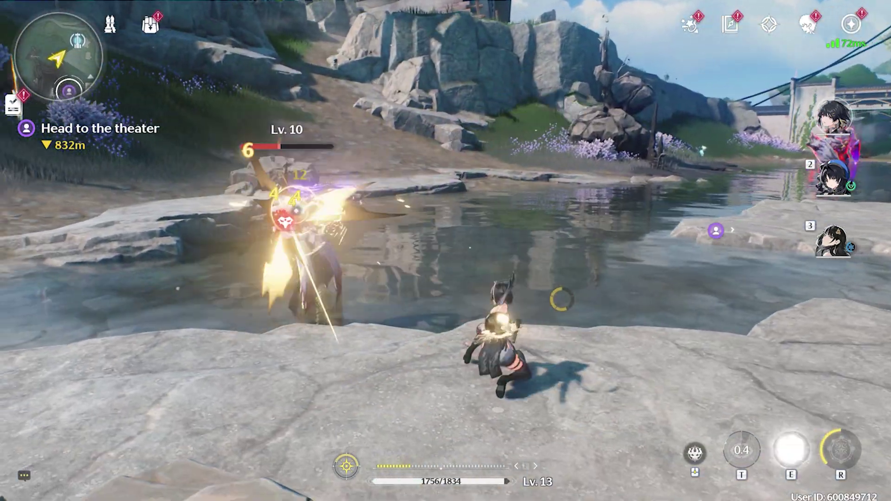